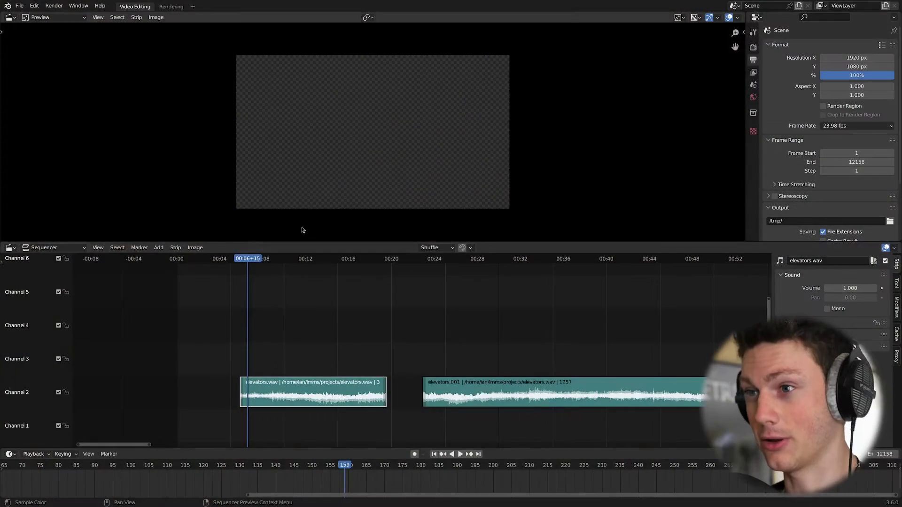
Step: Keyframe the elevators.wav strip's volume at 1.000 with the playhead at 00:06+20, shortly after the strip's start
scroll(281, 340, up, 4)
middle_drag(280, 342, 470, 345)
scroll(404, 345, up, 6)
mouse_move(346, 357)
shift+right_down()
mouse_move(337, 364)
mouse_move(358, 358)
shift+right_up()
key(Escape)
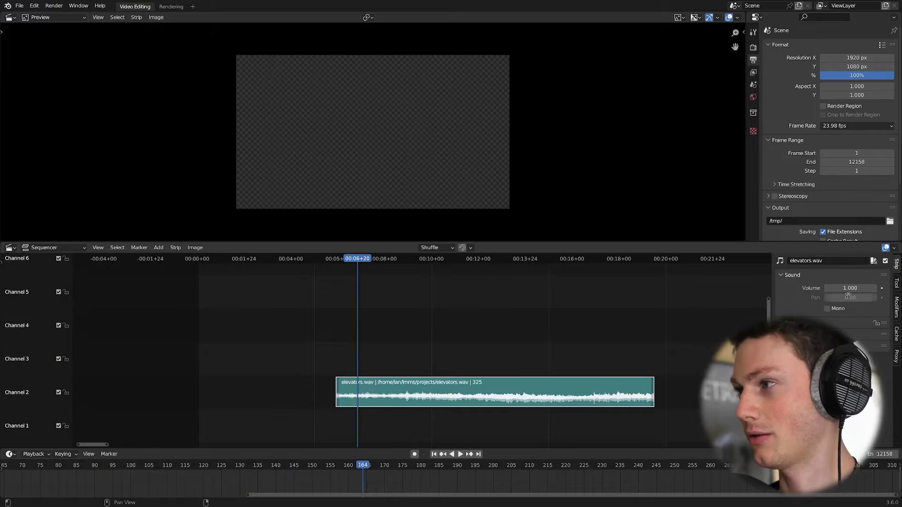
key(i)
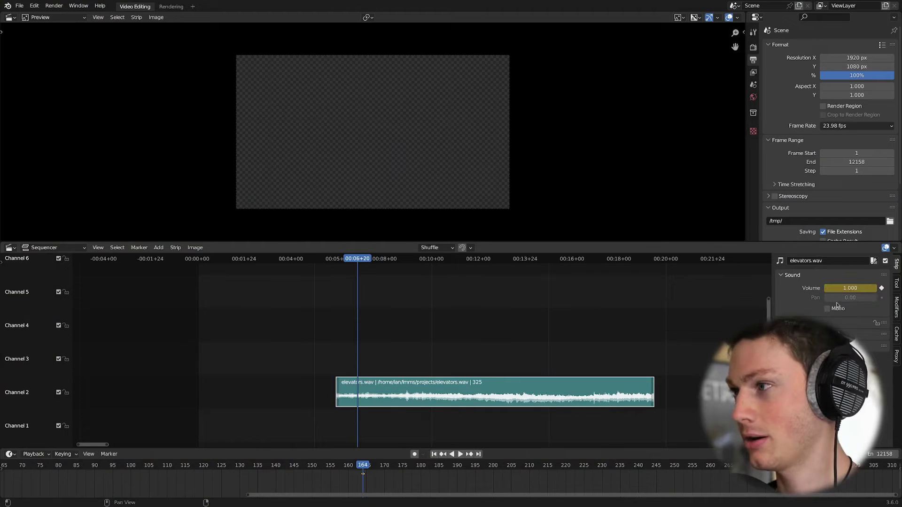
Step: Keyframe the elevators.wav strip's volume at 0.000 at the strip's start, at 00:05+22
key(space)
shift+right_click(336, 369)
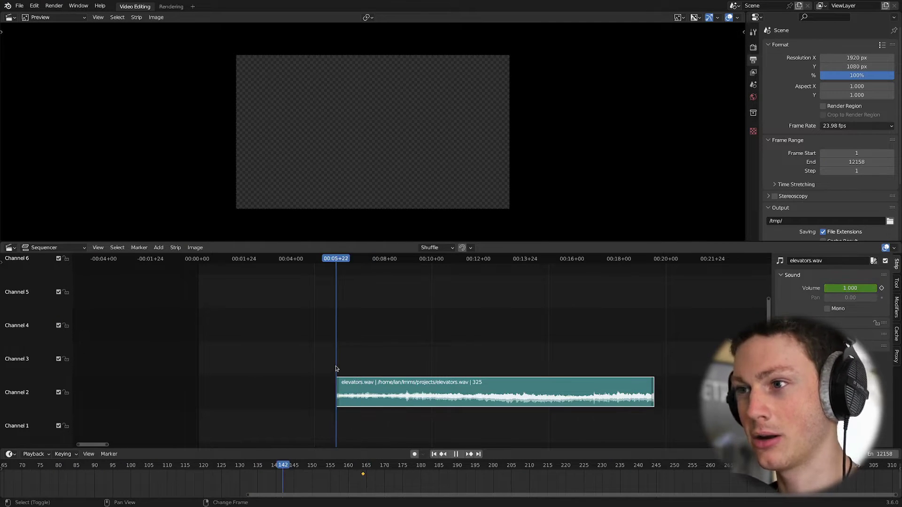
key(Escape)
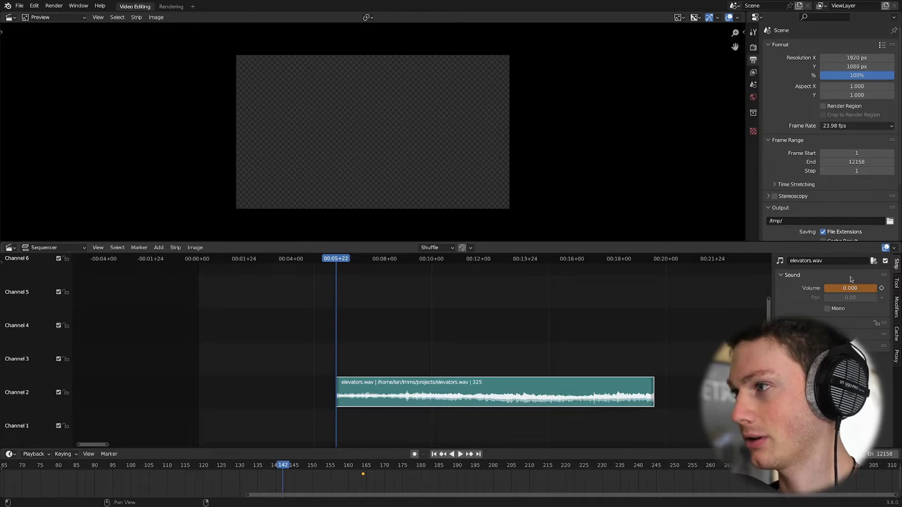
key(i)
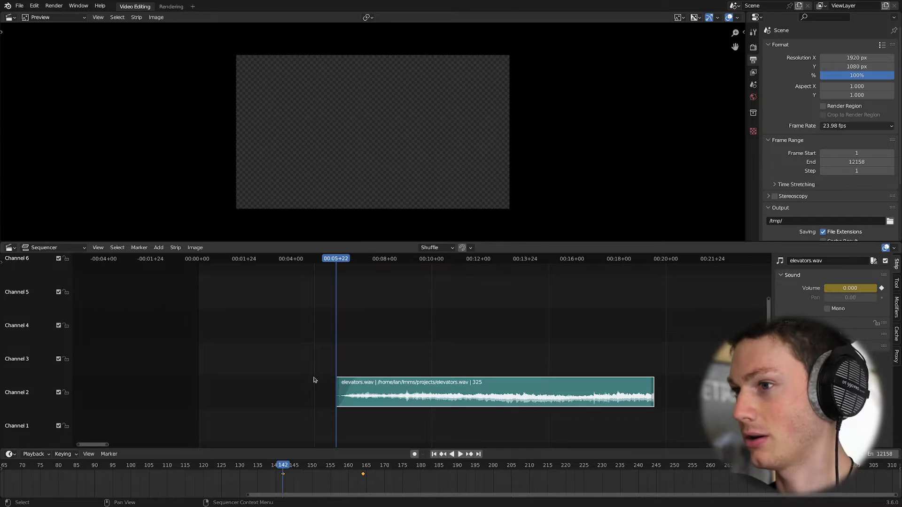
Step: Scrub and play through the beginning of the elevators.wav strip to check the keyframed fade-in
scroll(312, 378, up, 5)
shift+right_drag(361, 362, 385, 357)
ctrl+middle_drag(409, 358, 423, 161)
shift+right_drag(375, 363, 339, 366)
key(space)
shift+right_drag(425, 370, 475, 377)
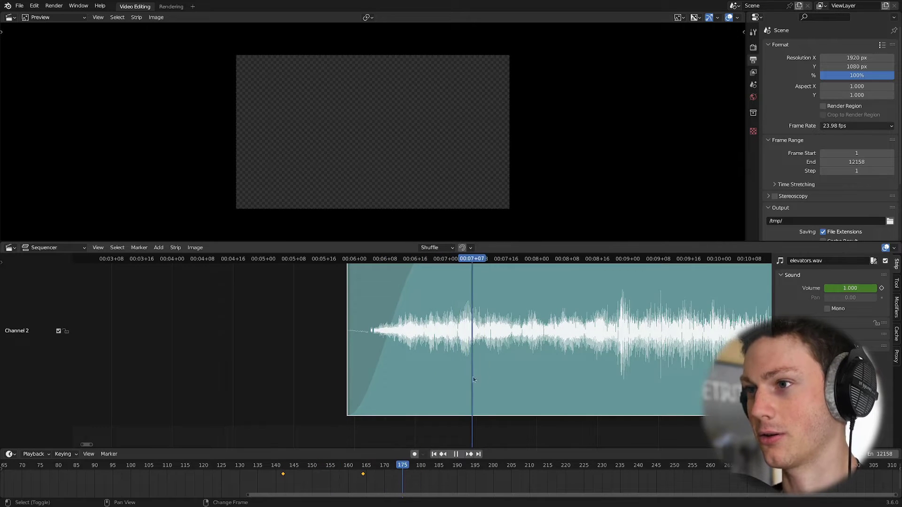
middle_drag(476, 339, 432, 365)
scroll(441, 361, down, 2)
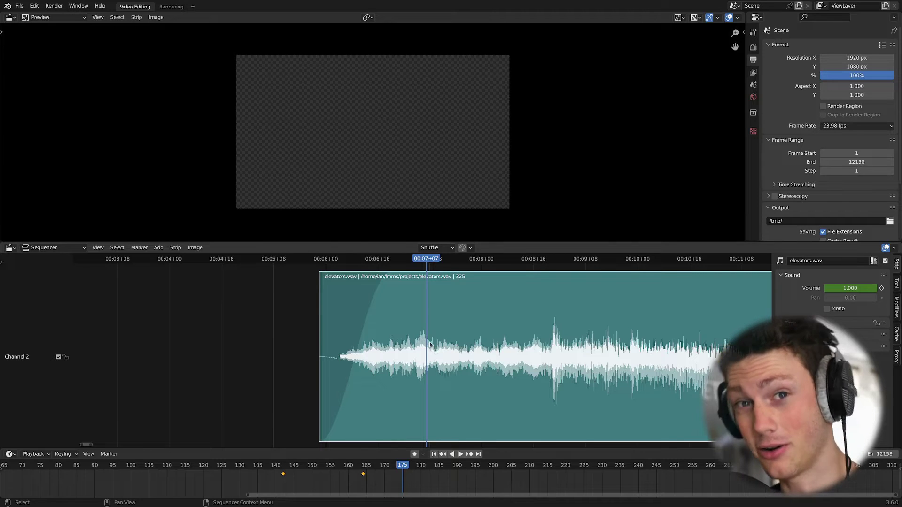
scroll(430, 344, down, 11)
middle_drag(596, 346, 560, 348)
scroll(559, 329, down, 3)
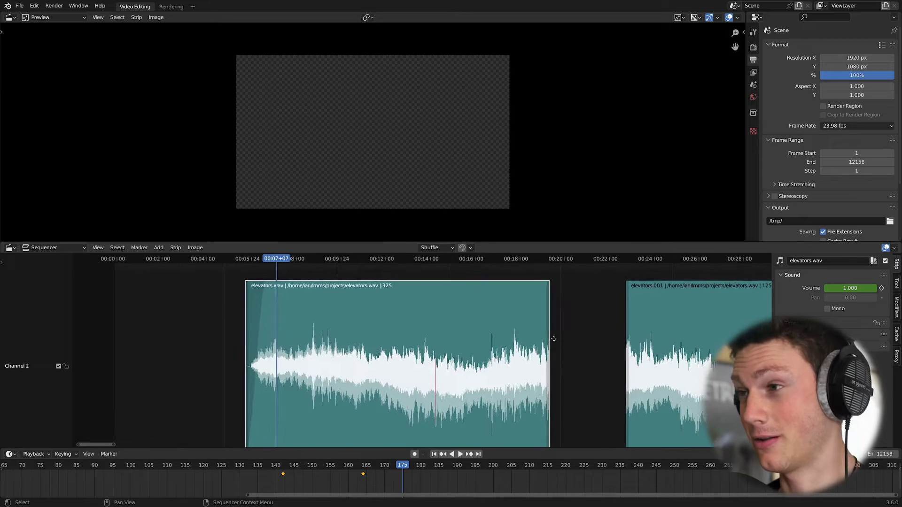
scroll(546, 340, up, 2)
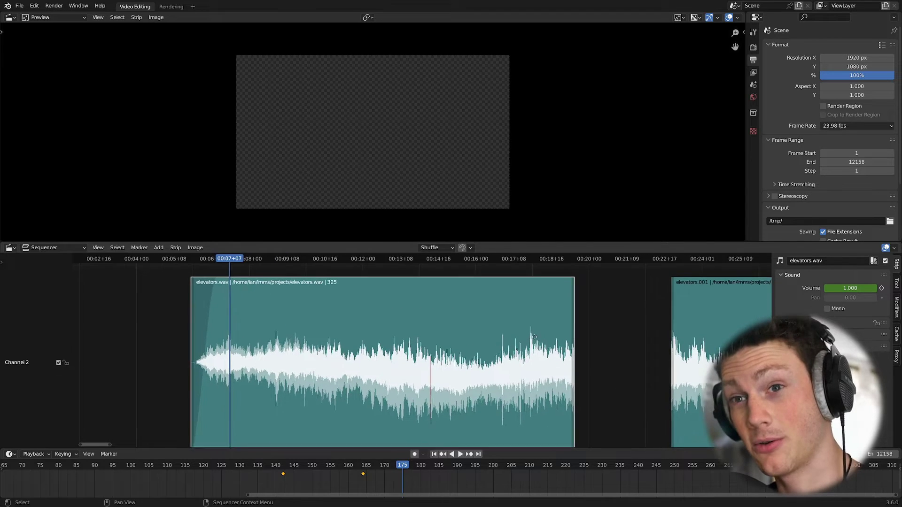
middle_drag(536, 344, 531, 332)
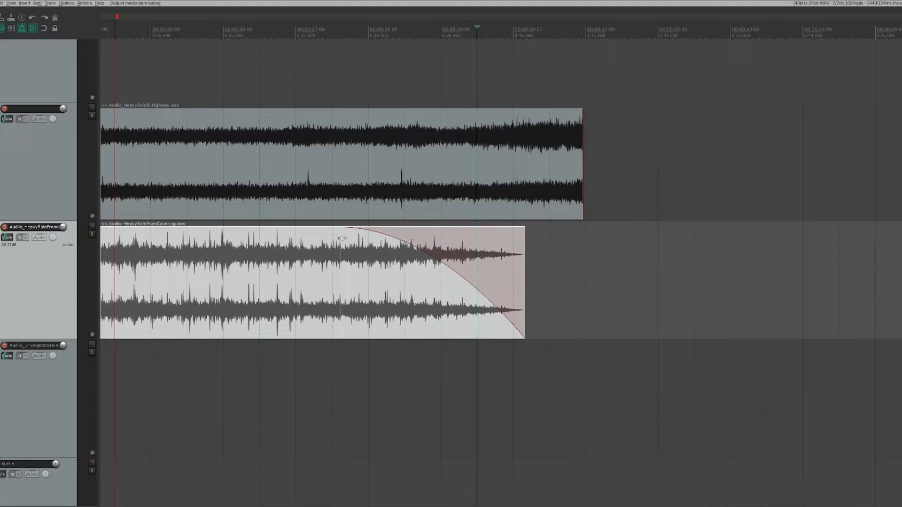
Step: Switch to REAPER and lengthen the fade-out at the end of the Audio_HeavyRainFromCovering.wav item
drag(343, 254, 311, 281)
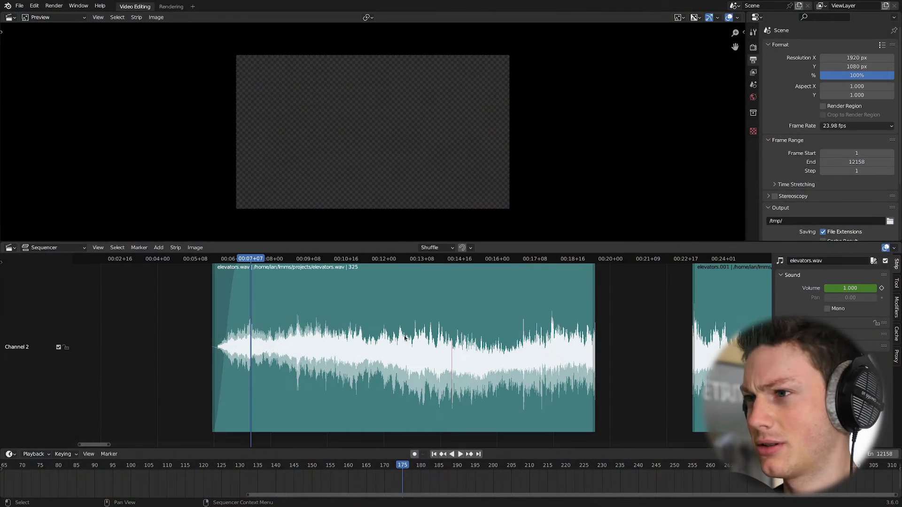
Step: Find the Fade In and Out operation, apply it to the elevators.wav strip and inspect its keyframes in the timeline
key(F3)
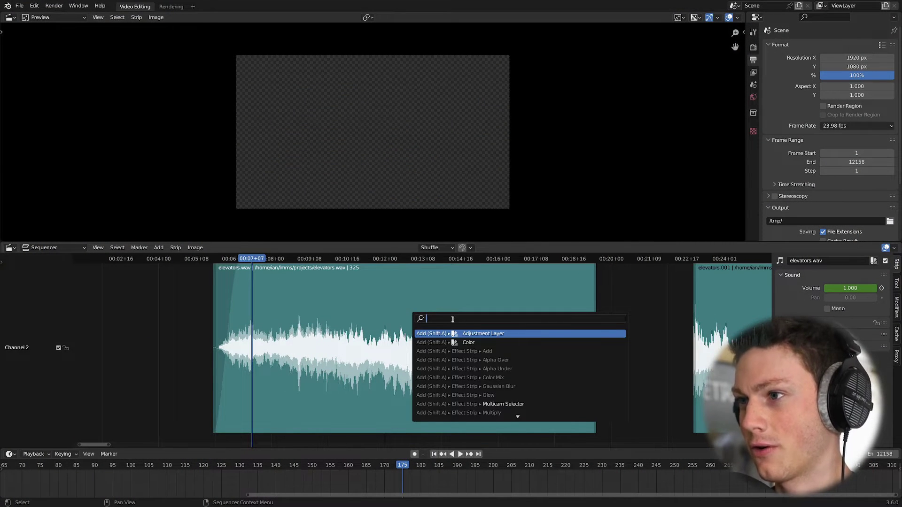
text(fade)
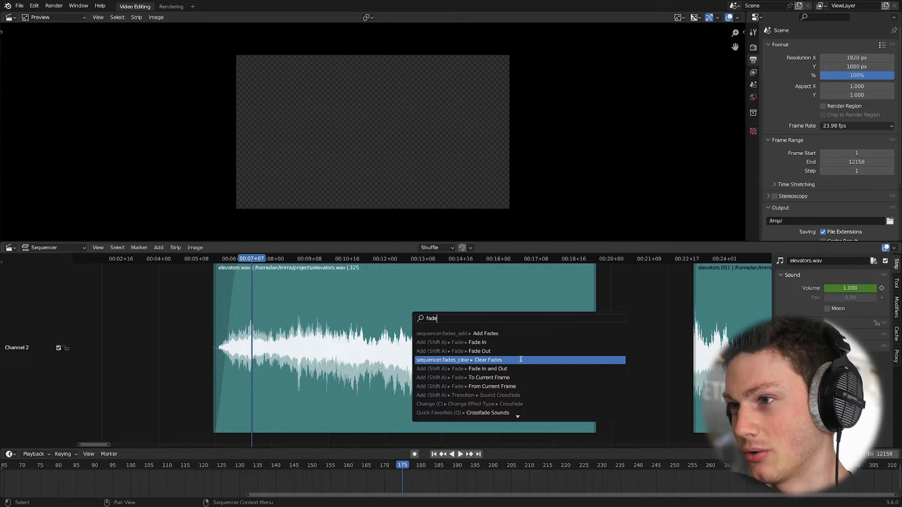
click(520, 368)
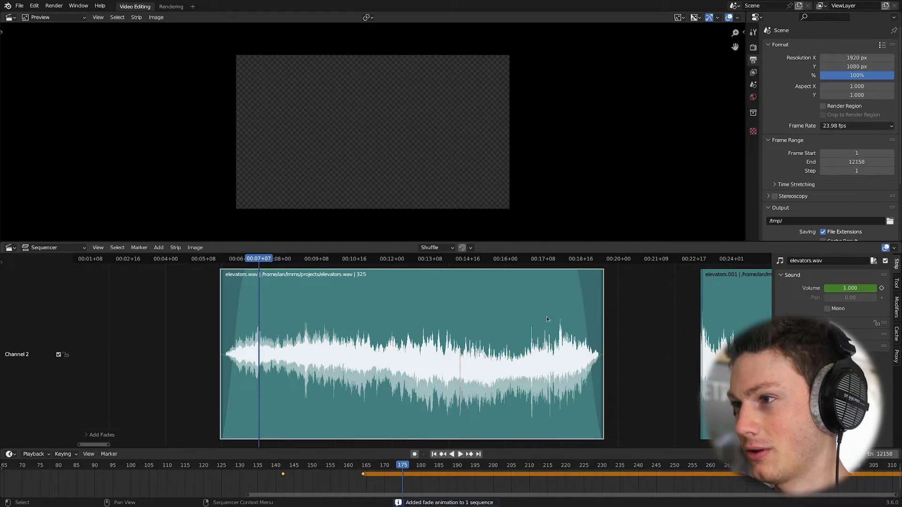
scroll(263, 479, down, 4)
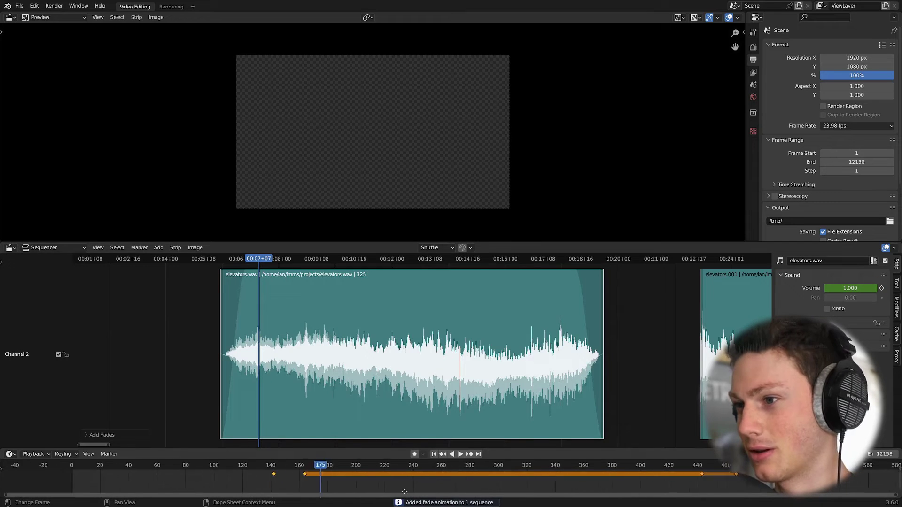
drag(270, 465, 640, 475)
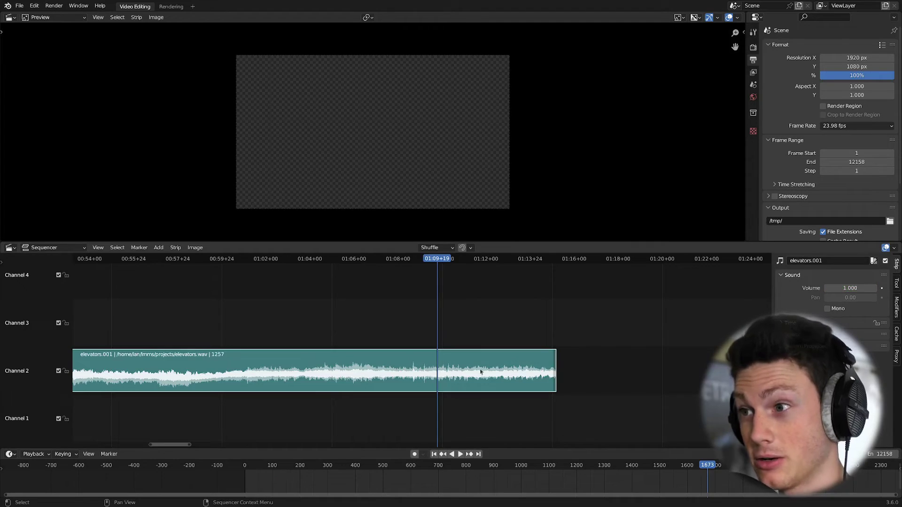
Step: Try the Fade Out option on the end of the elevators.001 strip, then undo it
right_click(475, 359)
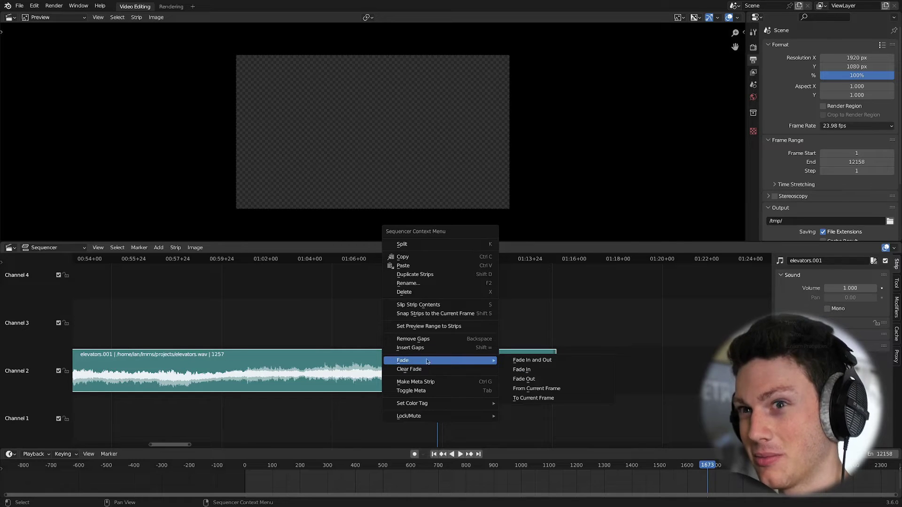
click(539, 380)
scroll(563, 366, up, 1)
shift+right_drag(549, 343, 408, 346)
key(space)
shift+right_click(538, 342)
key(ctrl+z)
key(ctrl+z)
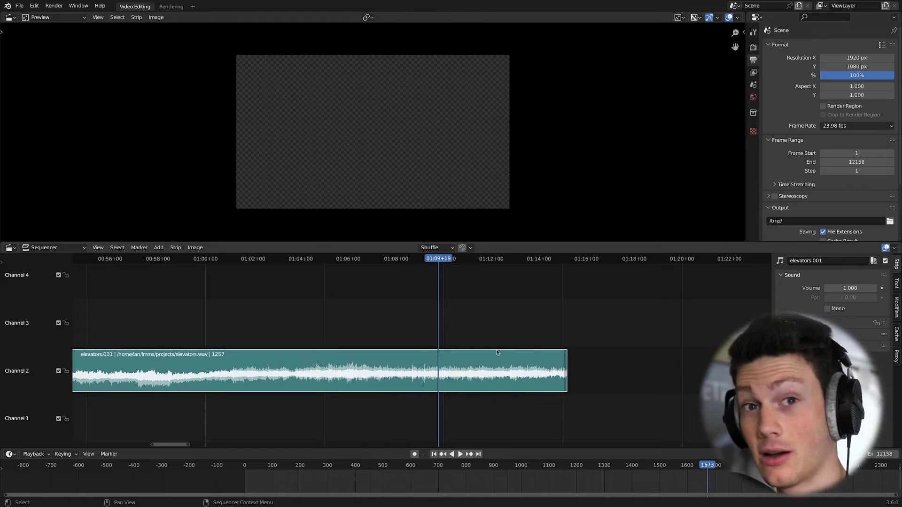
Step: Fade the elevators.001 strip out From Current Frame at 01:09+22 and scrub through the fade
right_click(497, 350)
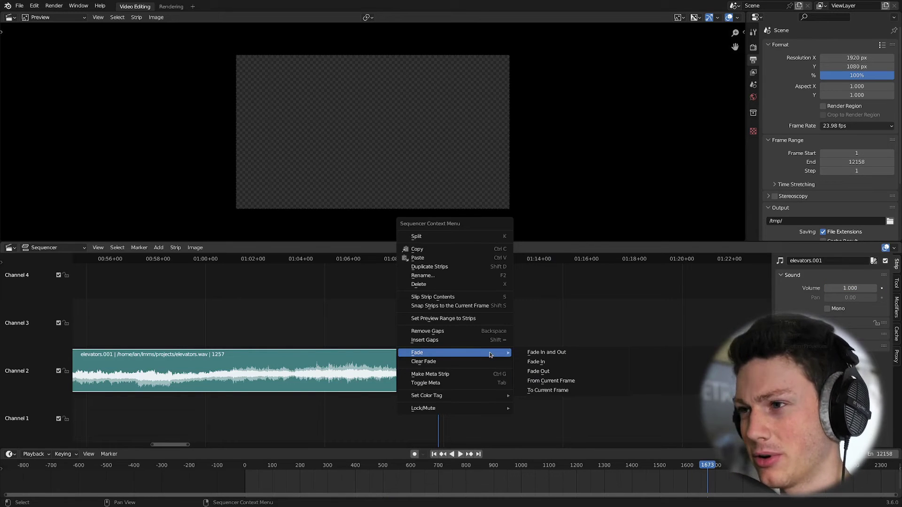
click(578, 379)
shift+right_drag(451, 325, 440, 341)
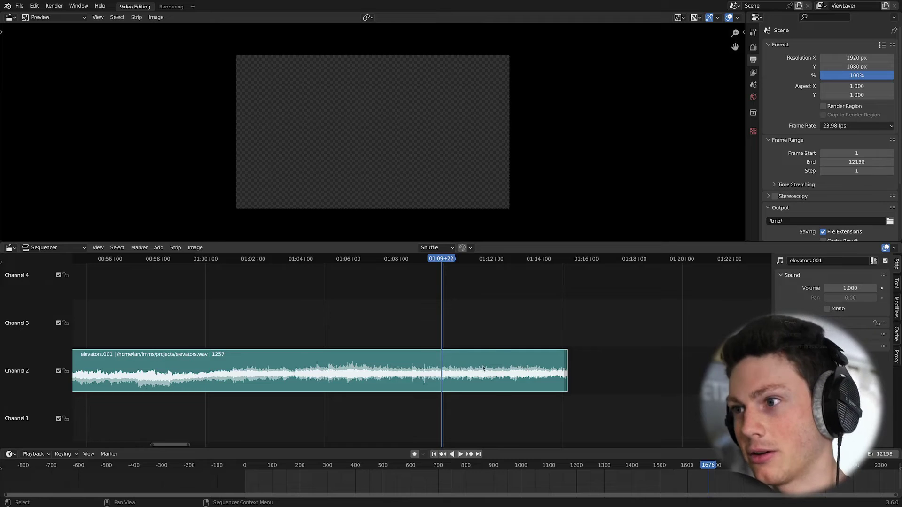
key(shift+a)
right_click(475, 316)
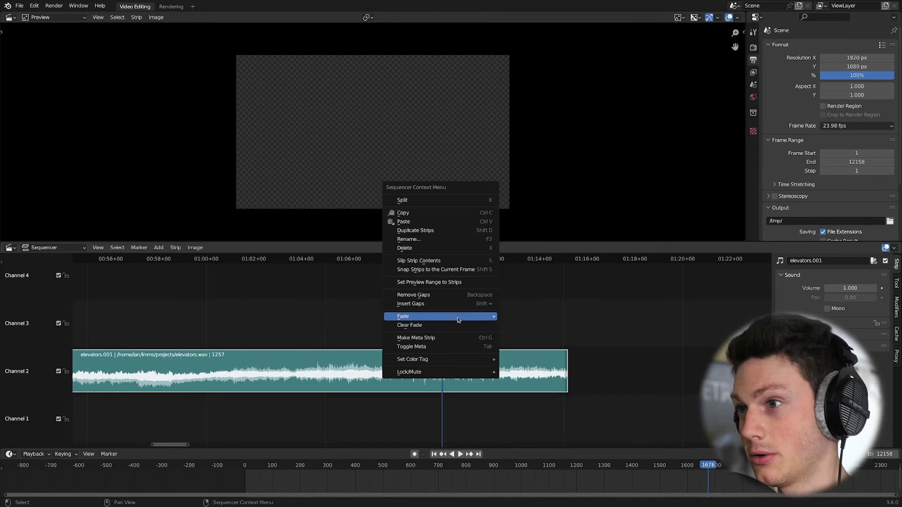
mouse_move(462, 319)
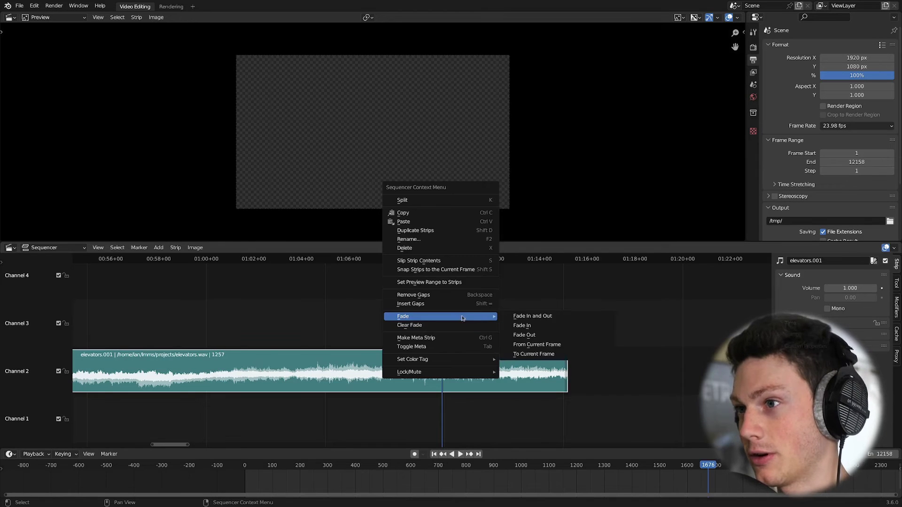
click(552, 344)
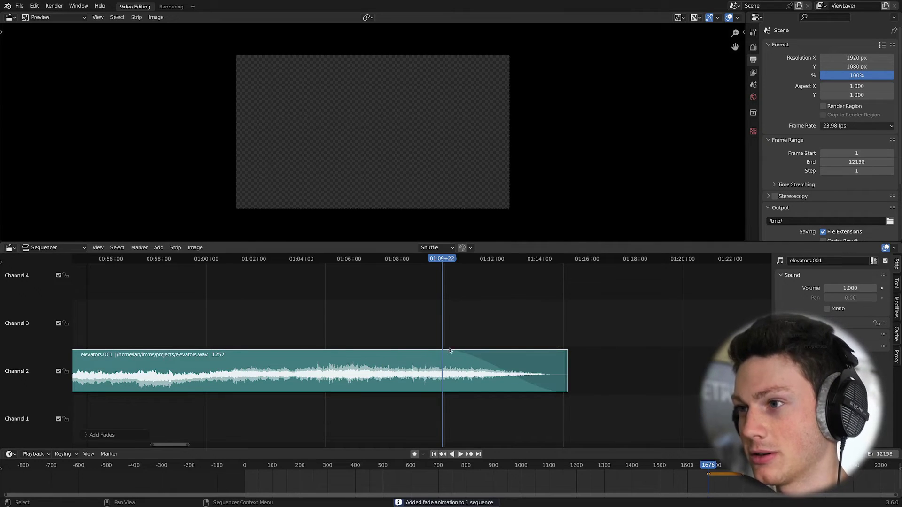
shift+right_drag(432, 346, 532, 329)
scroll(444, 341, down, 1)
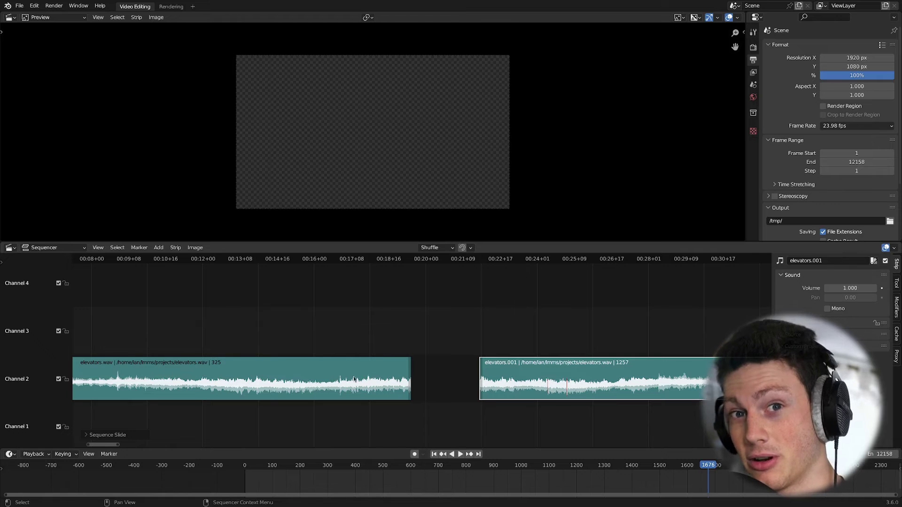
Step: Move the elevators.001 strip to channel 3 so it overlaps the end of elevators.wav, and crossfade the two sounds
drag(583, 380, 331, 382)
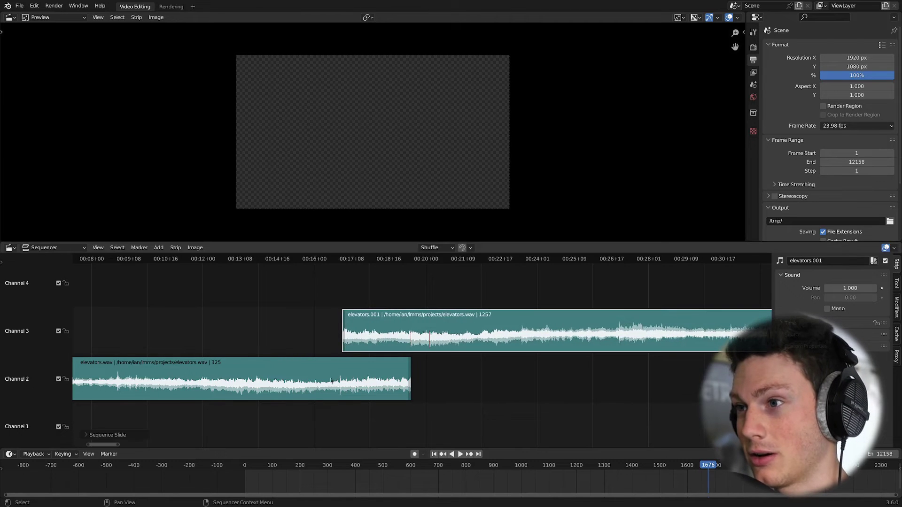
click(356, 389)
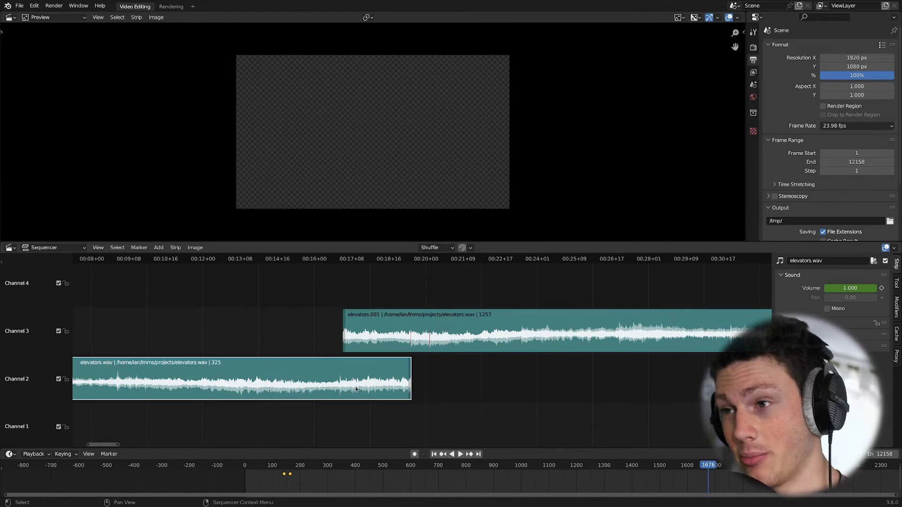
shift+click(392, 341)
right_click(383, 334)
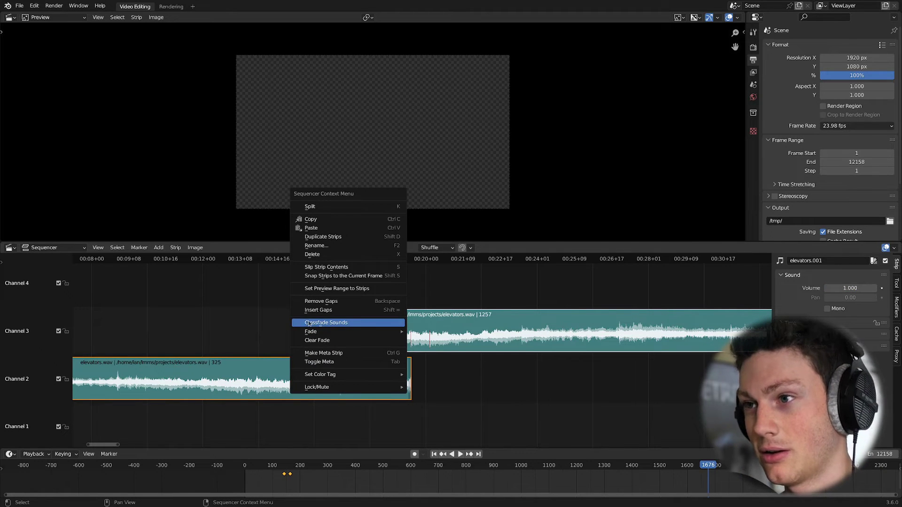
click(323, 324)
Step: Scrub through the crossfade where the elevators.wav and elevators.001 strips overlap
scroll(368, 357, up, 3)
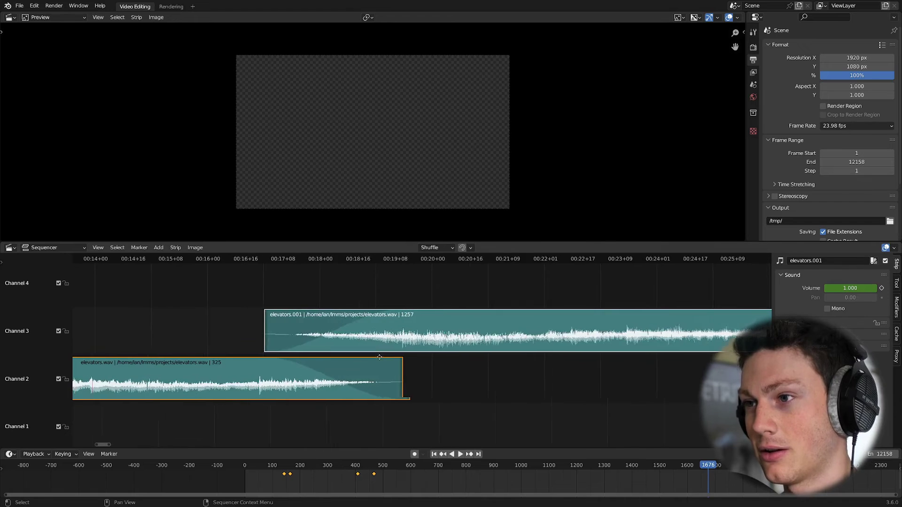
middle_drag(379, 357, 399, 359)
scroll(399, 360, up, 1)
shift+right_drag(269, 358, 372, 379)
ctrl+middle_drag(347, 383, 348, 371)
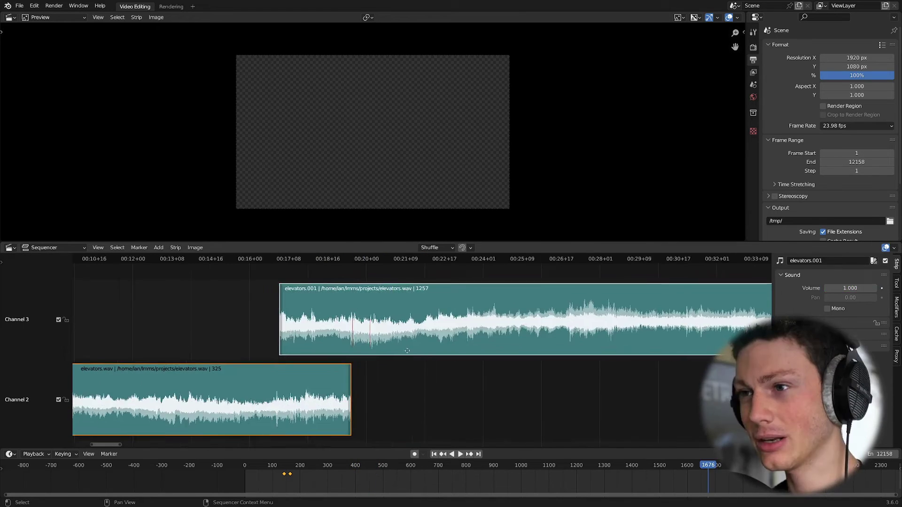
Step: Slide the elevators.001 strip along channel 3 to start at about 00:21, clear of the elevators.wav strip
middle_drag(285, 473, 273, 474)
click(383, 330)
key(g)
click(486, 348)
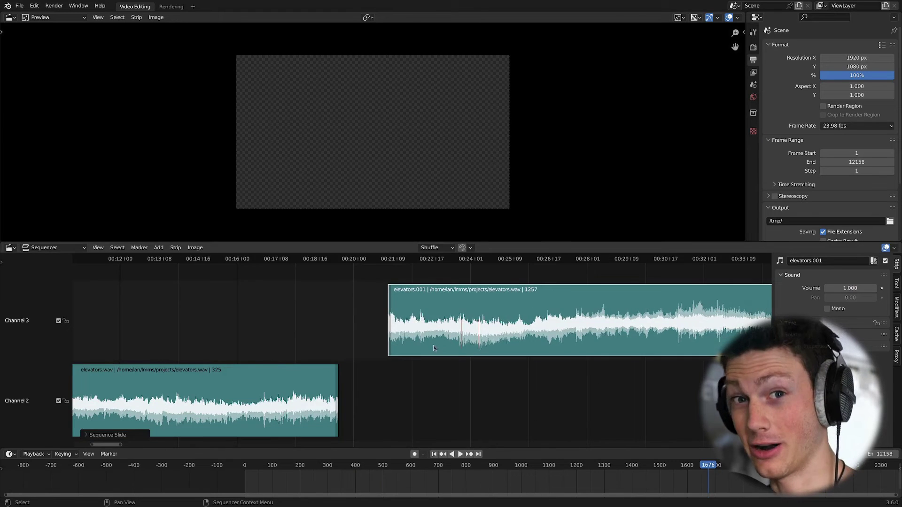
middle_drag(434, 348, 446, 348)
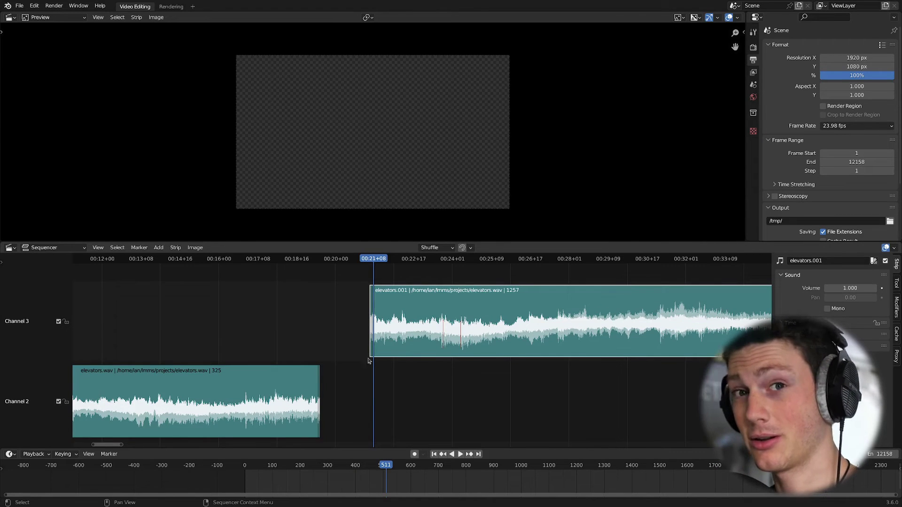
Step: Place the playhead at 00:24+13 and fade the elevators.001 strip in from its start To Current Frame
shift+right_drag(357, 369, 460, 359)
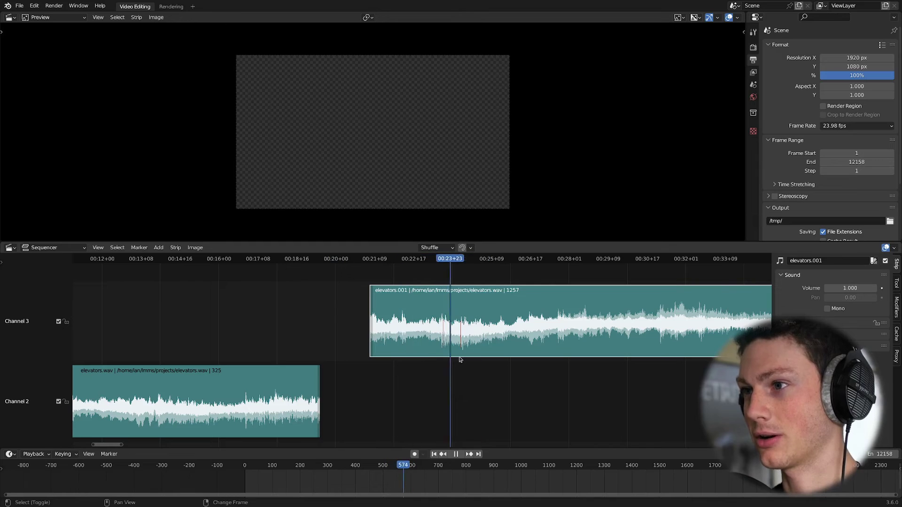
key(space)
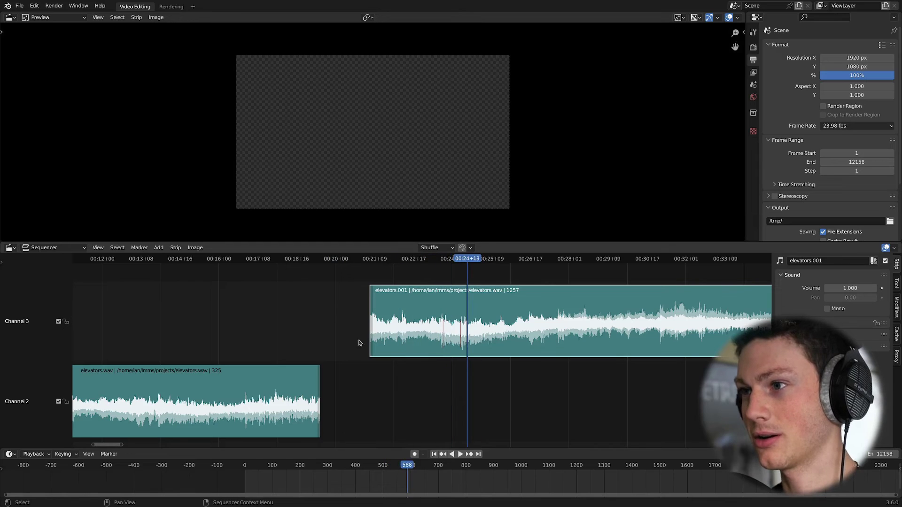
right_click(455, 324)
mouse_move(378, 440)
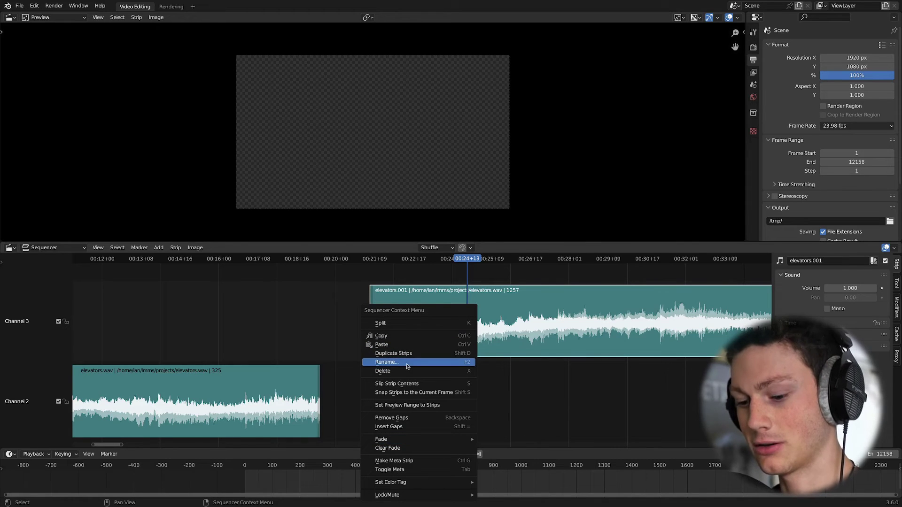
key(f)
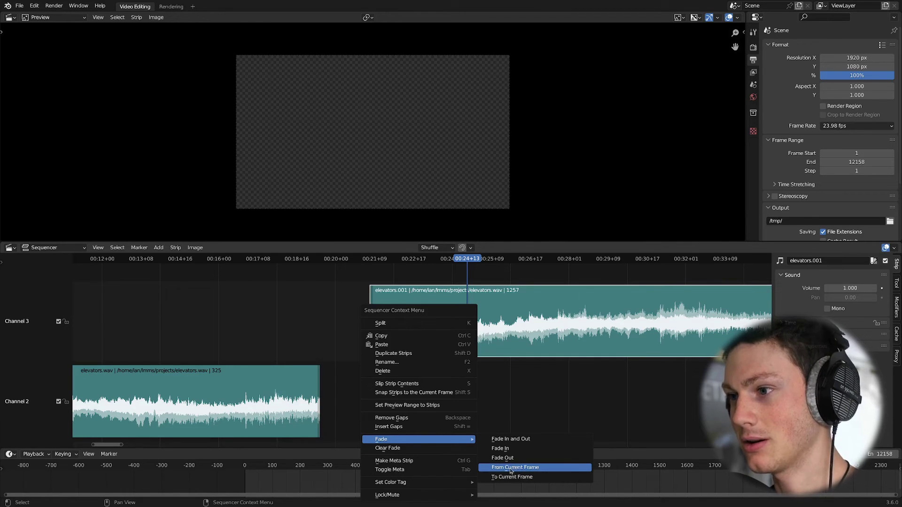
click(511, 469)
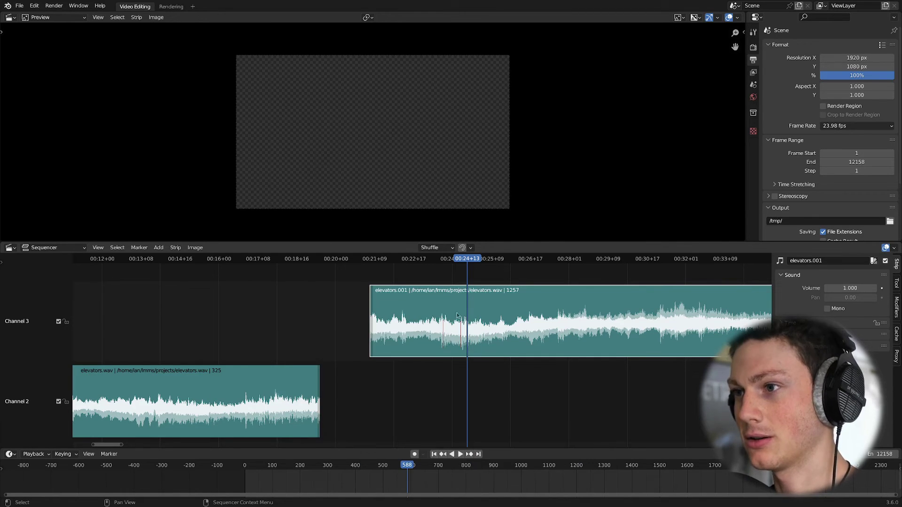
right_click(425, 306)
click(425, 306)
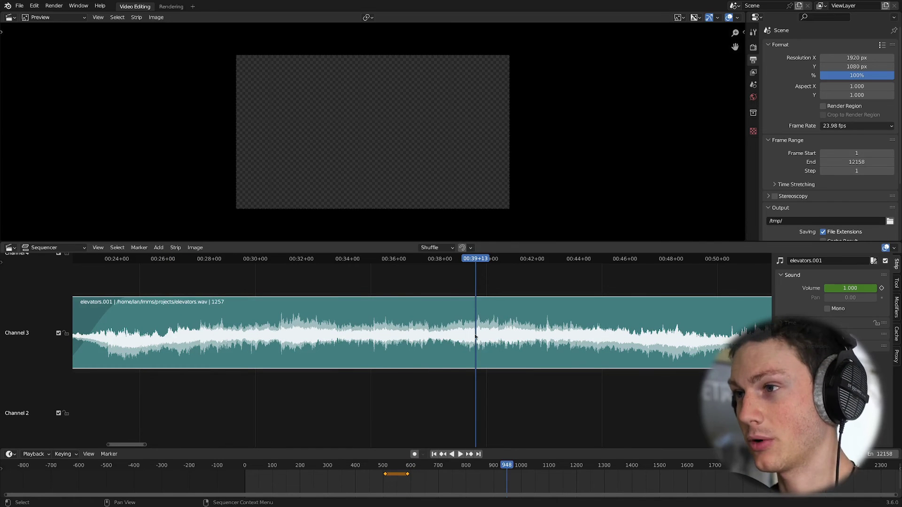
Step: Fade the elevators.001 strip out From Current Frame at 00:39+13 to the strip's end
right_click(475, 336)
mouse_move(475, 337)
key(c)
scroll(511, 336, down, 3)
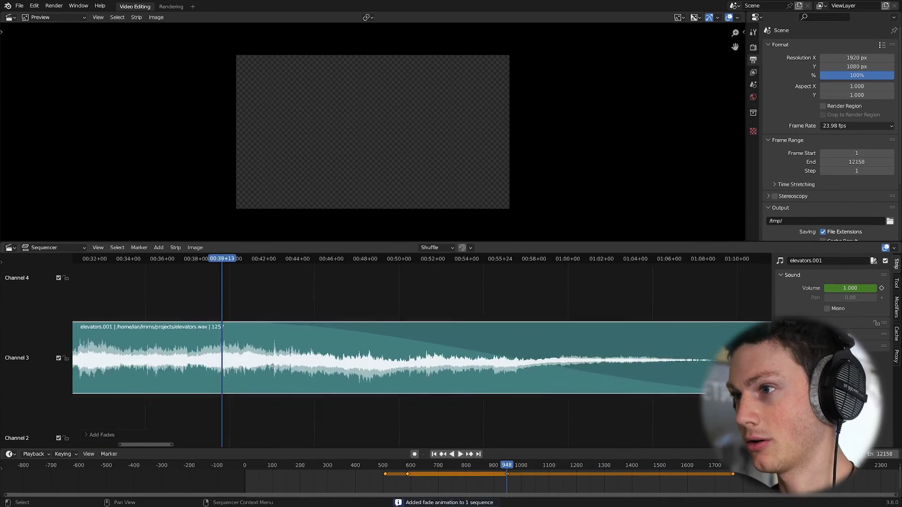